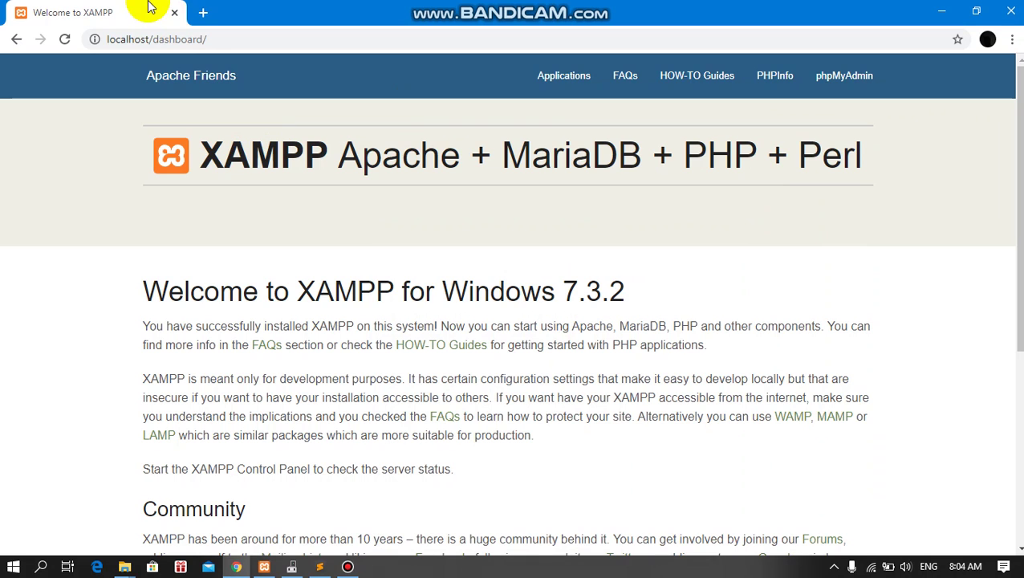
Open the bookstore site at localhost/manpro_jbx/public in a new browser tab
left_click(204, 11)
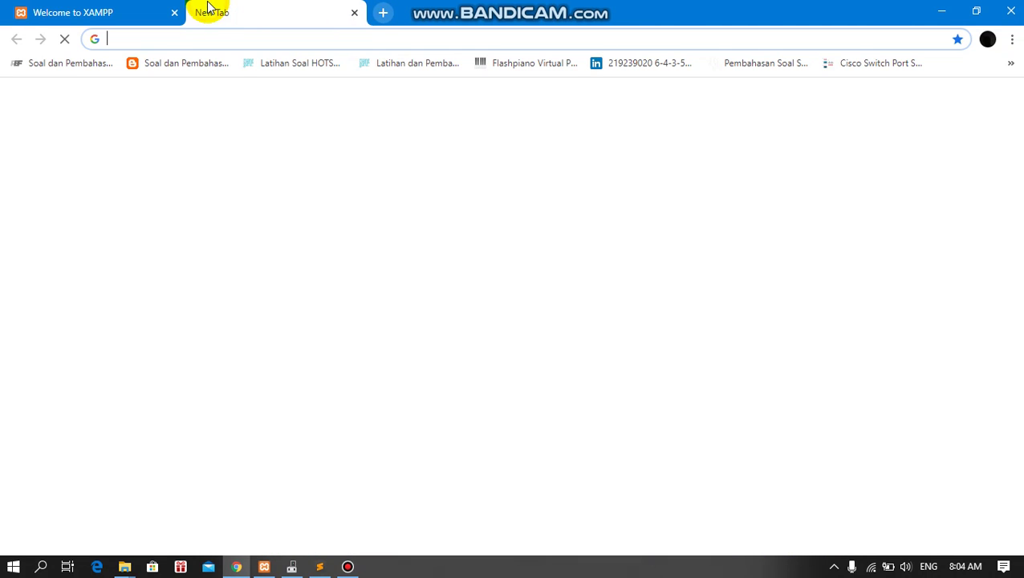
type("local")
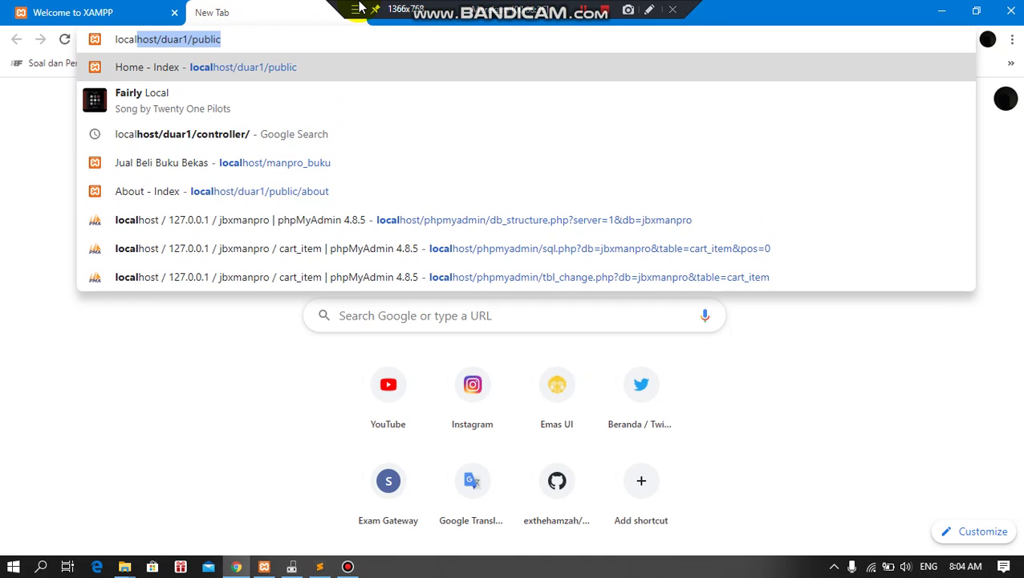
type("host/")
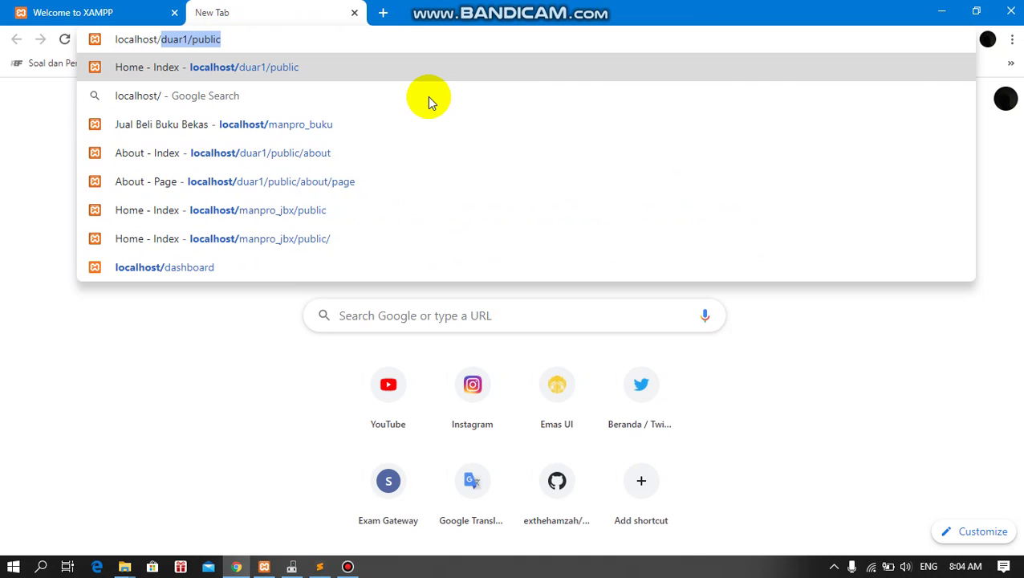
type("manpro_")
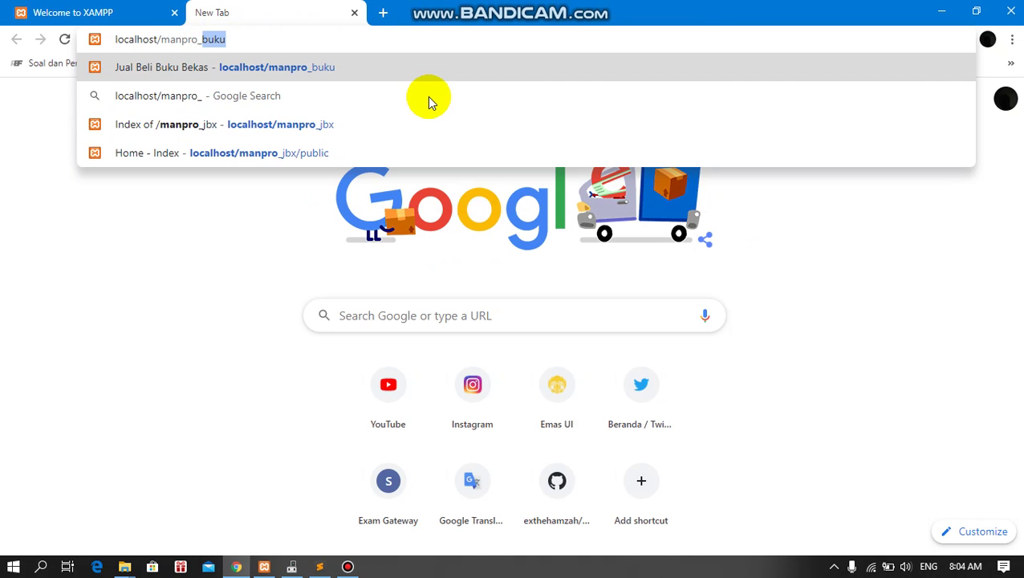
type("jbx")
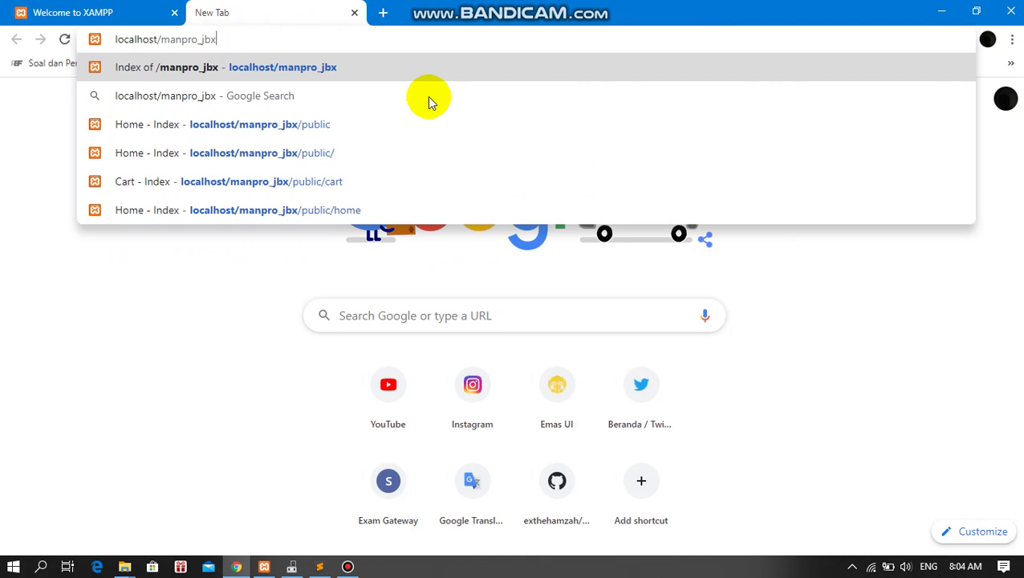
type("/publ")
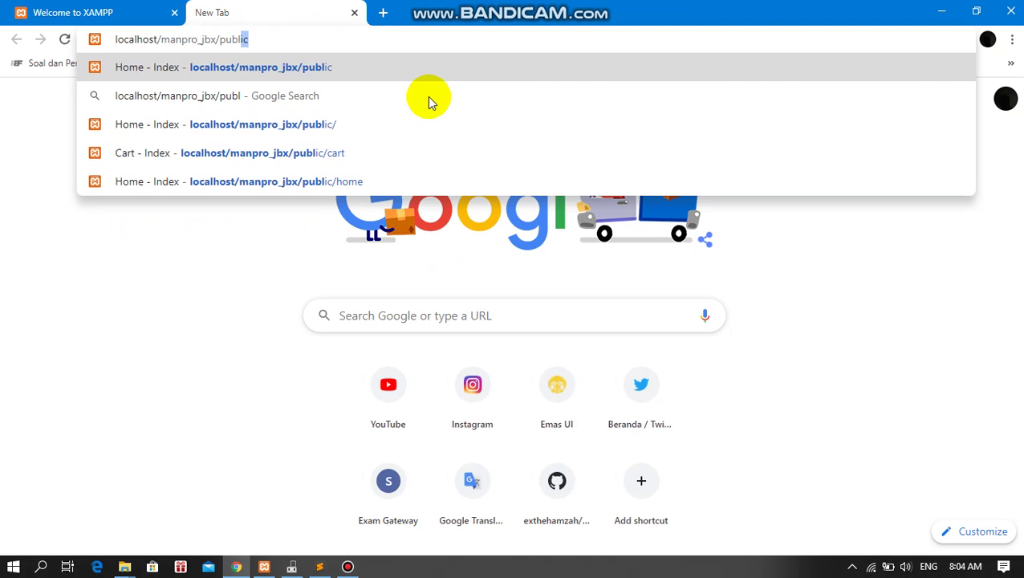
type("ic")
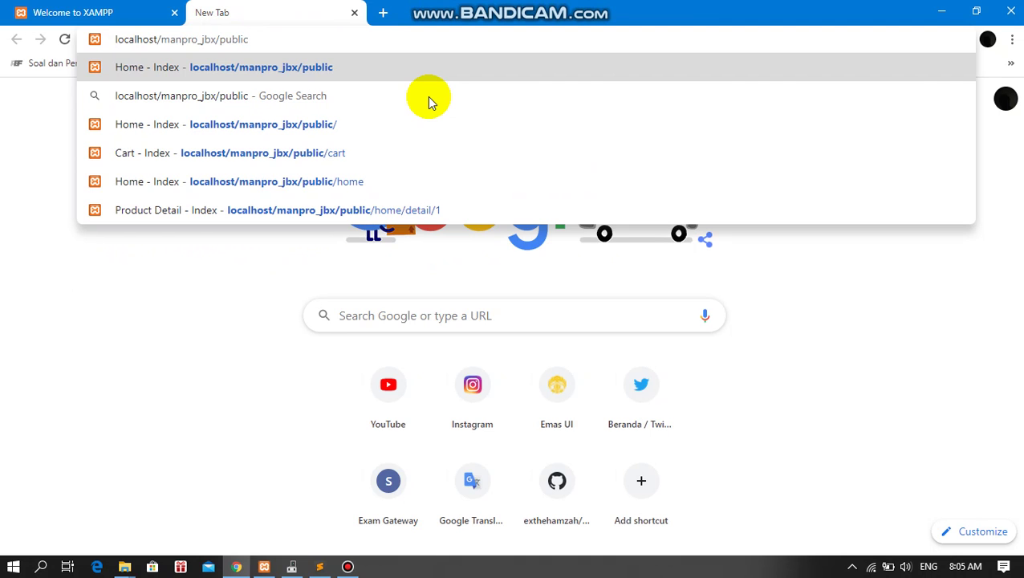
key("Return")
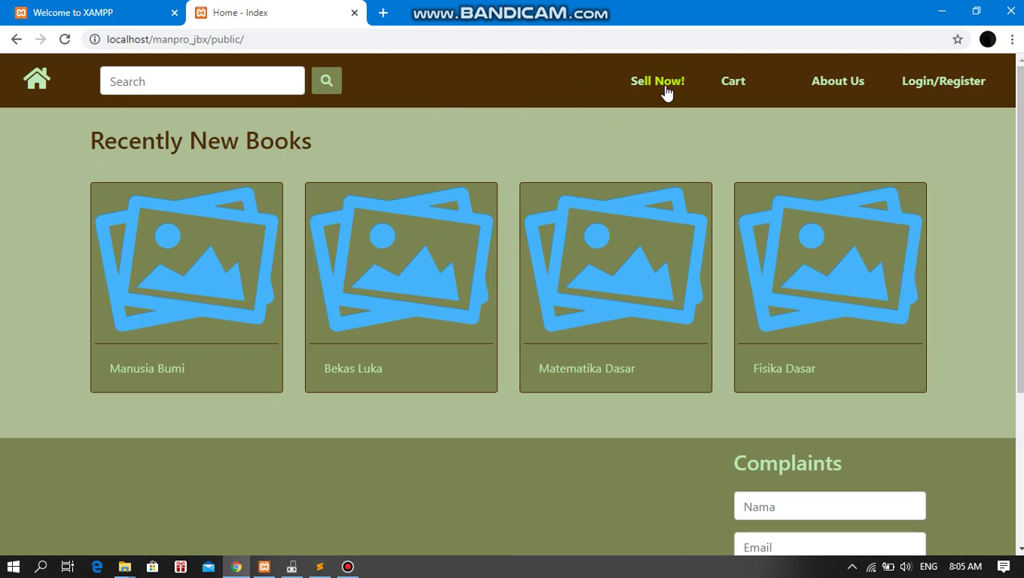
Start a listing on the Sell Now page with the book title "Air Mata" and the author's name
left_click(722, 96)
left_click(666, 90)
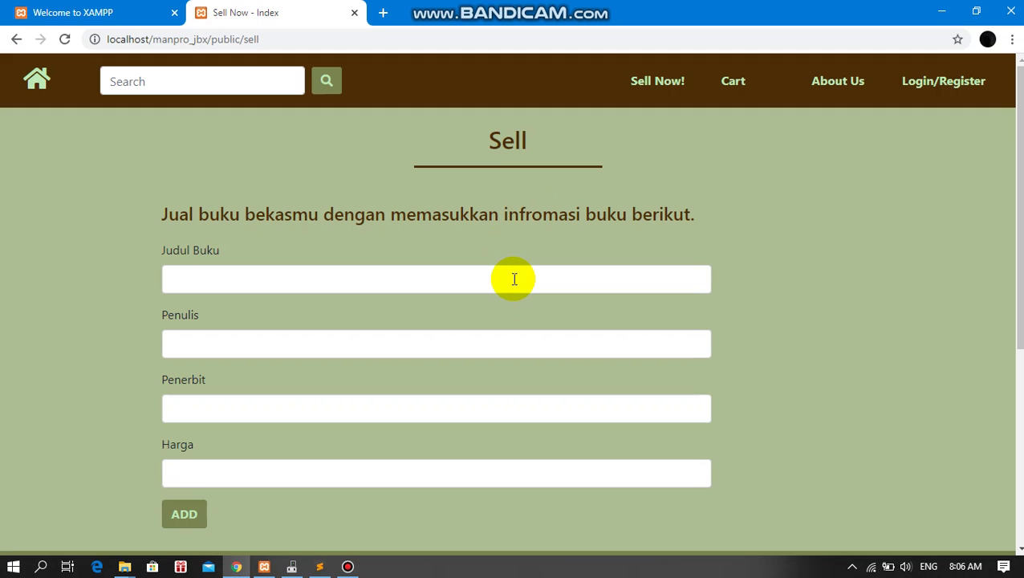
left_click(514, 279)
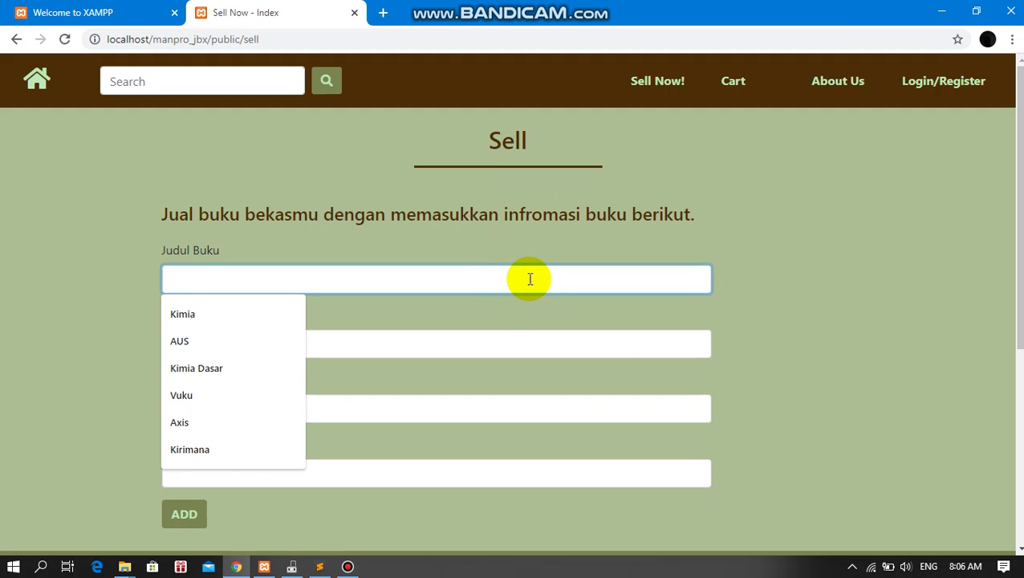
type("Air Mata")
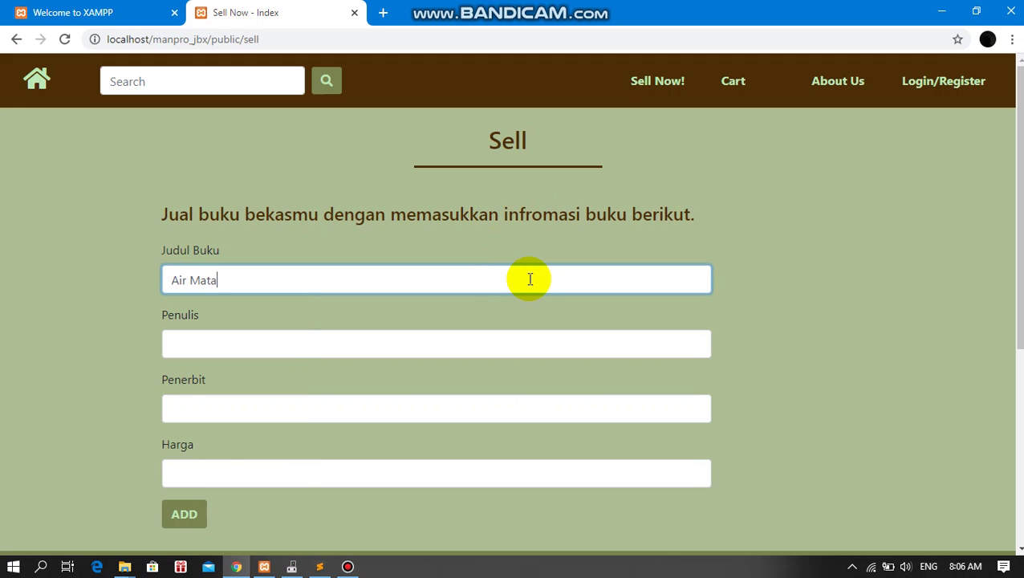
left_click(521, 345)
type("Sit")
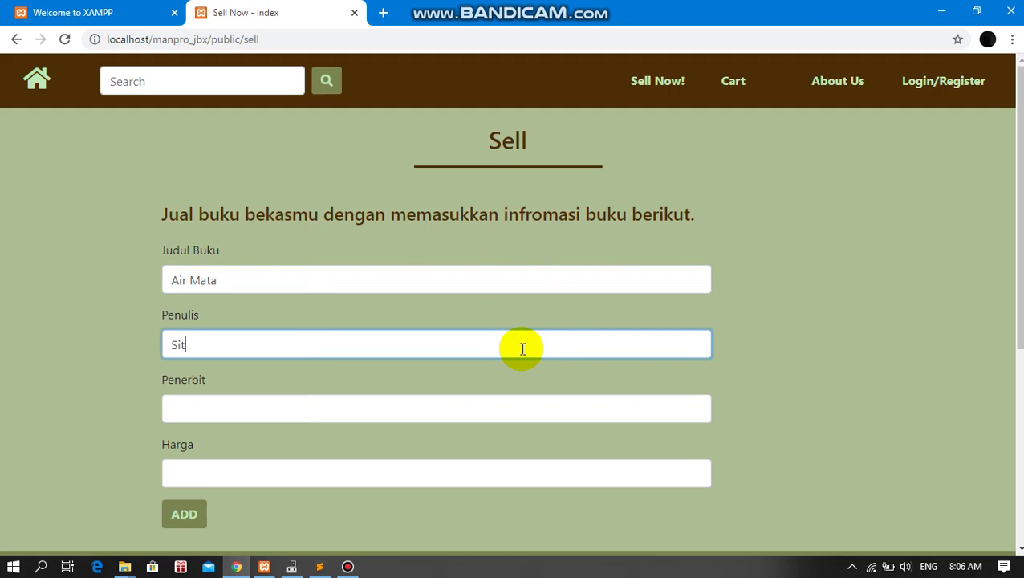
type("i Nurbaya")
Set the listing's publisher to "Penerbit Erlangga" and its price to 50000, and add the book
key("Tab")
type("P")
key("Down")
key("Down")
key("Down")
key("Down")
key("Down")
key("Up")
key("Up")
key("Up")
key("Up")
key("Return")
key("Tab")
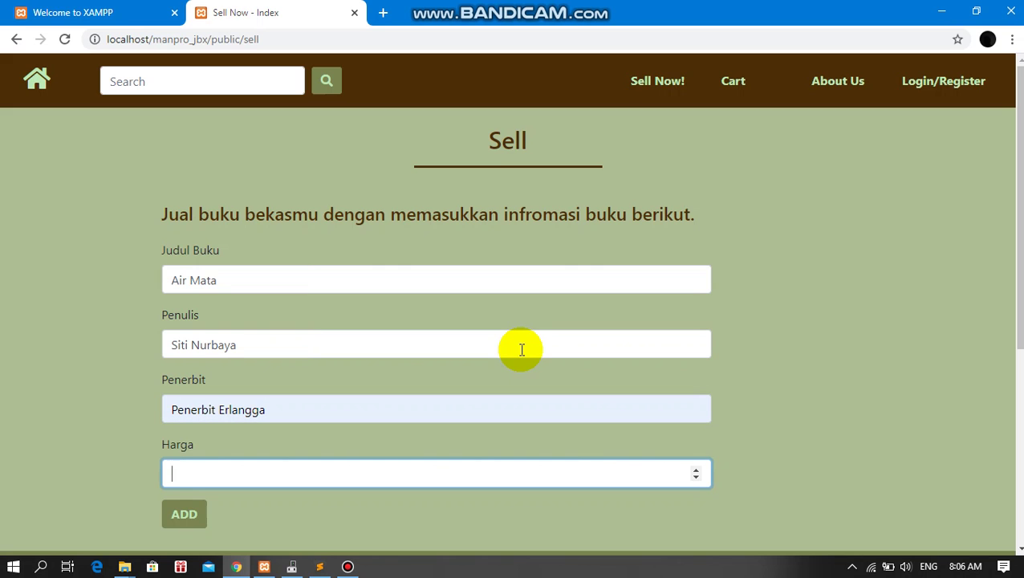
type("50000")
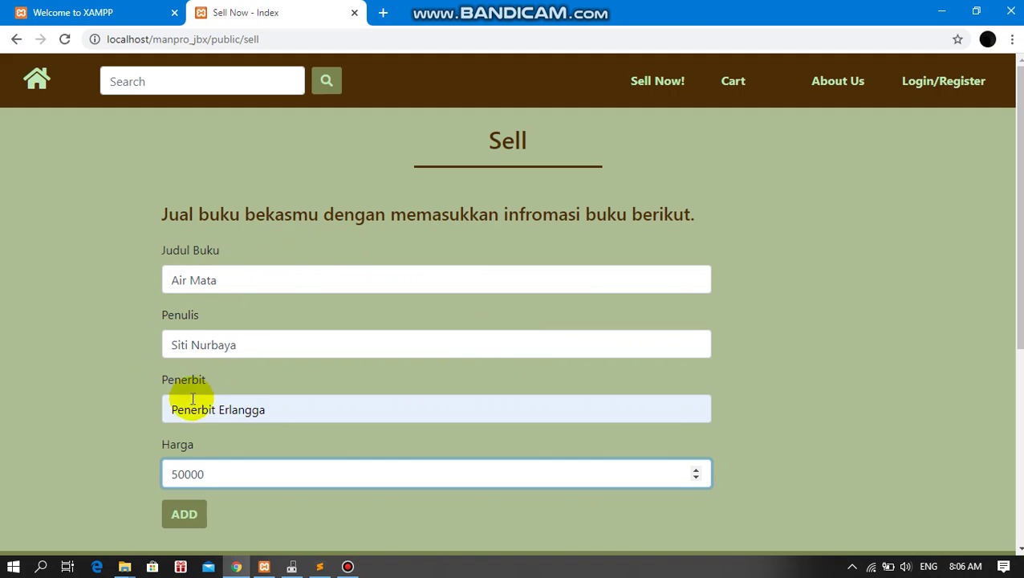
left_click(197, 515)
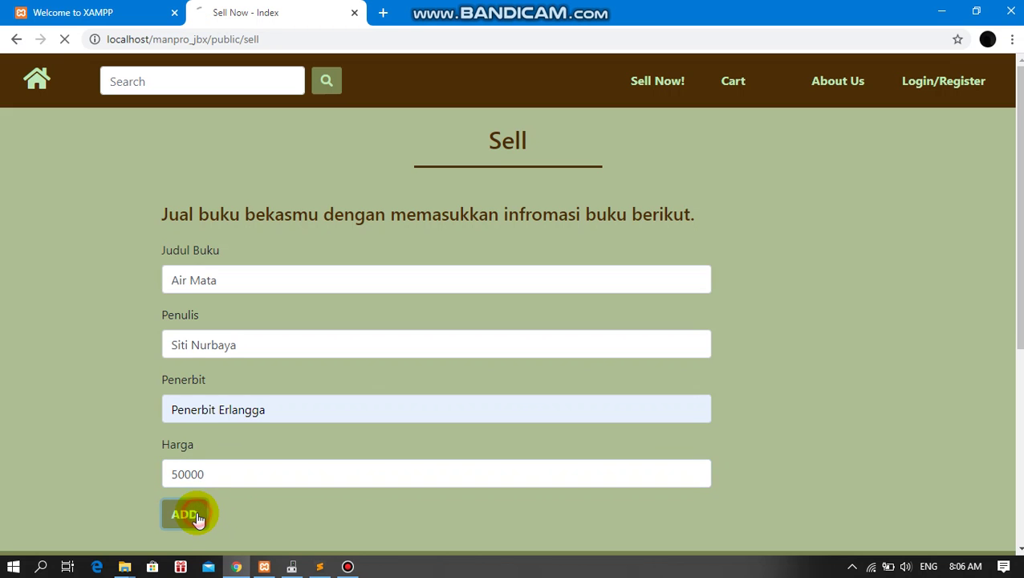
View the product details of the "Air Mata" book among the recently new books, and return to the home page
scroll(399, 464, "down", 2)
scroll(398, 464, "up", 1)
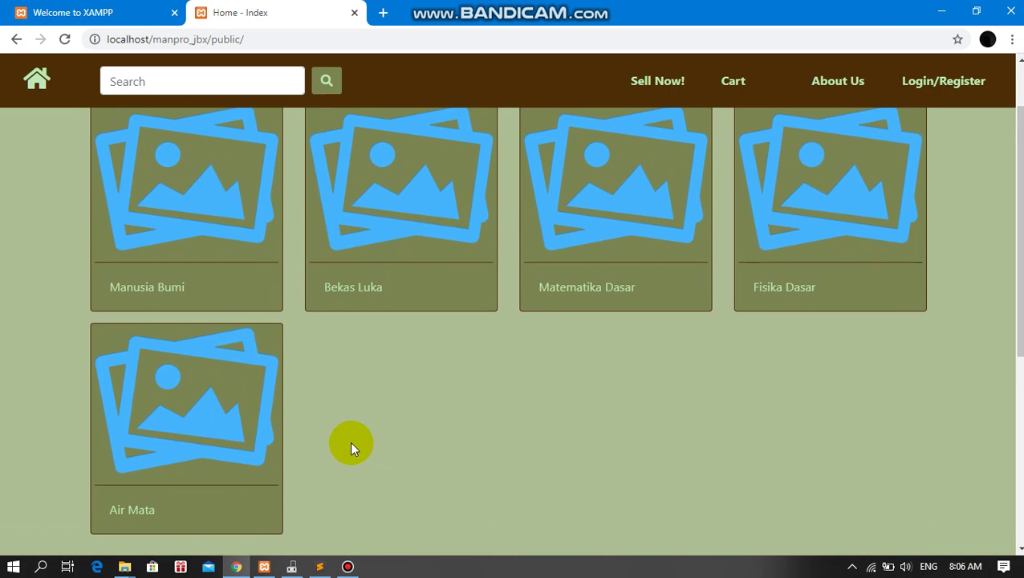
left_click(148, 513)
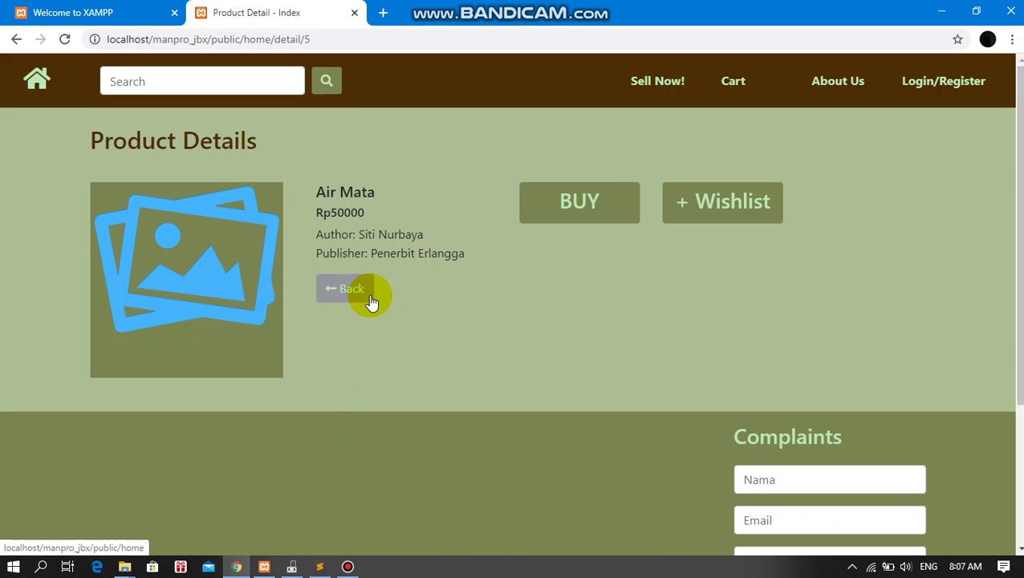
left_click(328, 193)
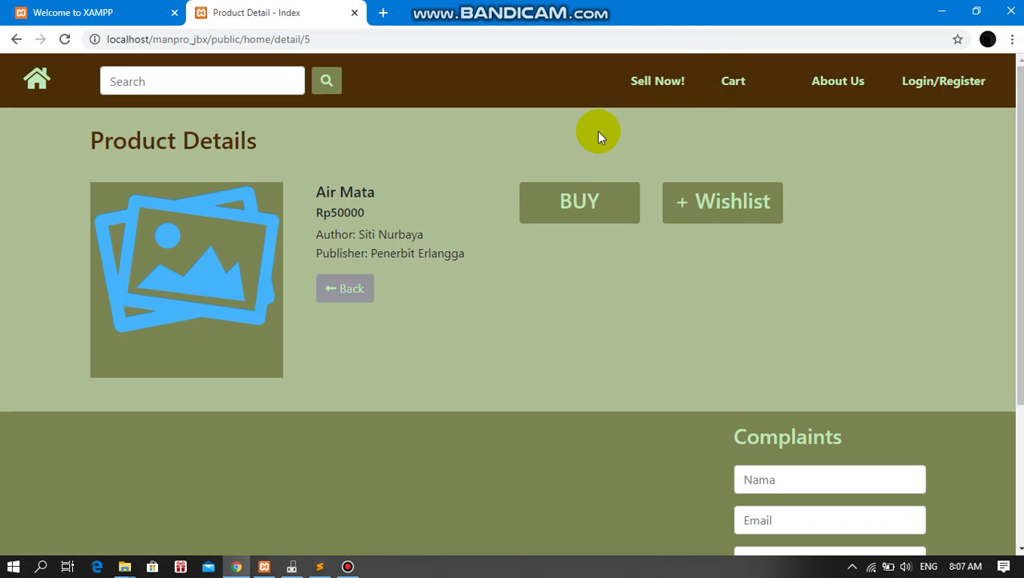
left_click(348, 288)
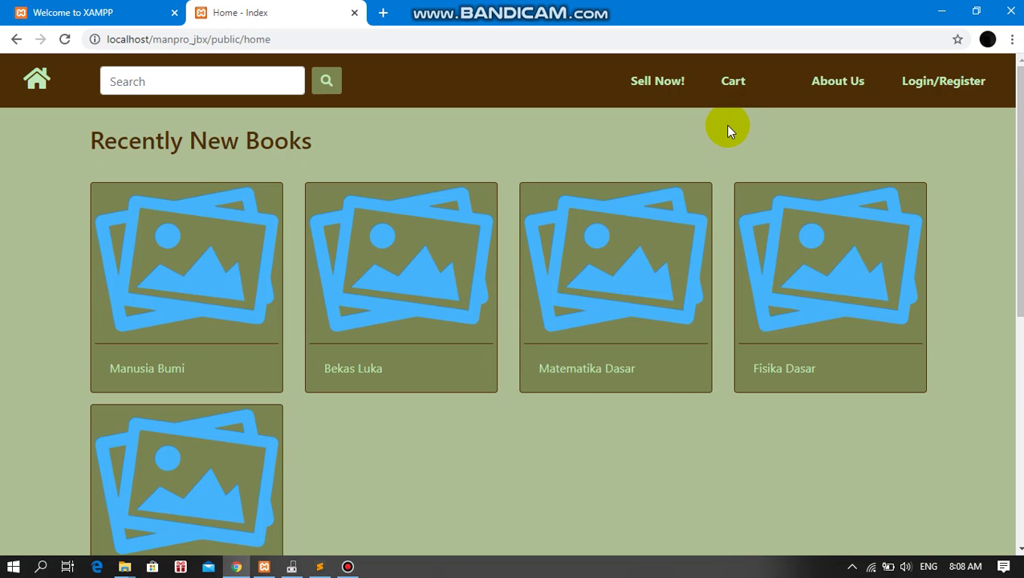
Look through the cart list, view the details of "The Stranger", and return to the cart
left_click(733, 82)
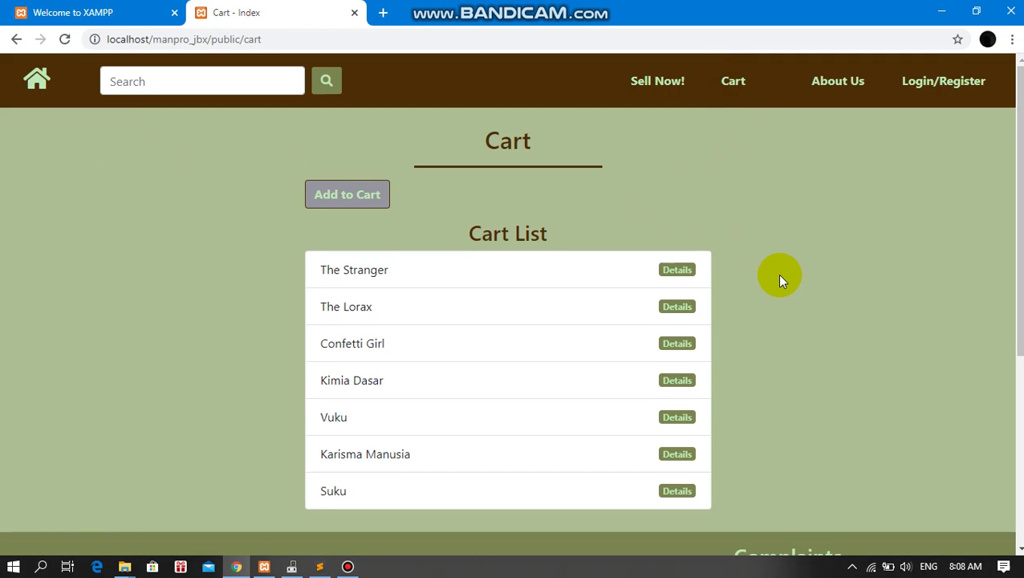
scroll(777, 274, "down", 1)
scroll(777, 273, "up", 1)
scroll(778, 273, "down", 1)
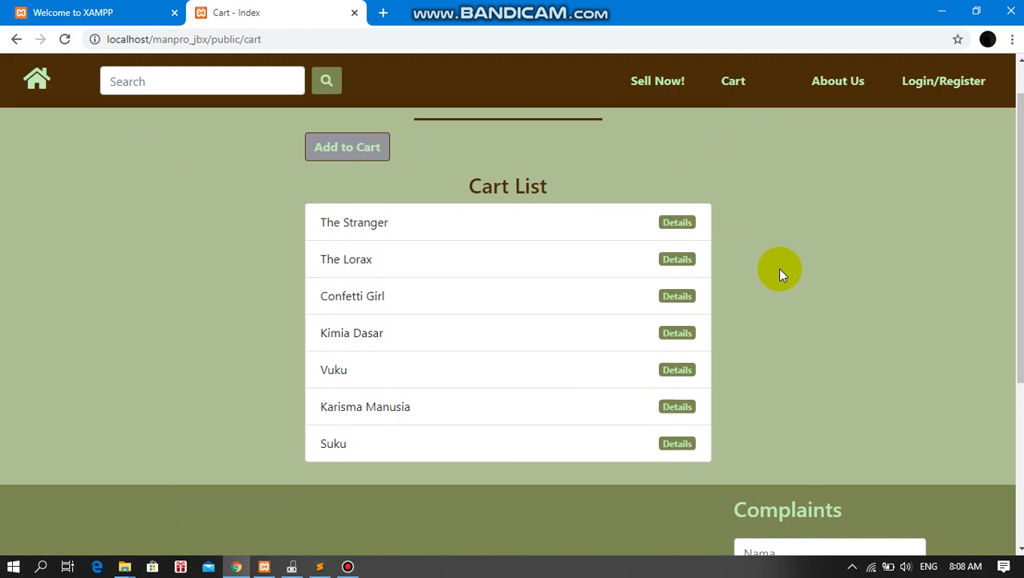
scroll(778, 273, "up", 1)
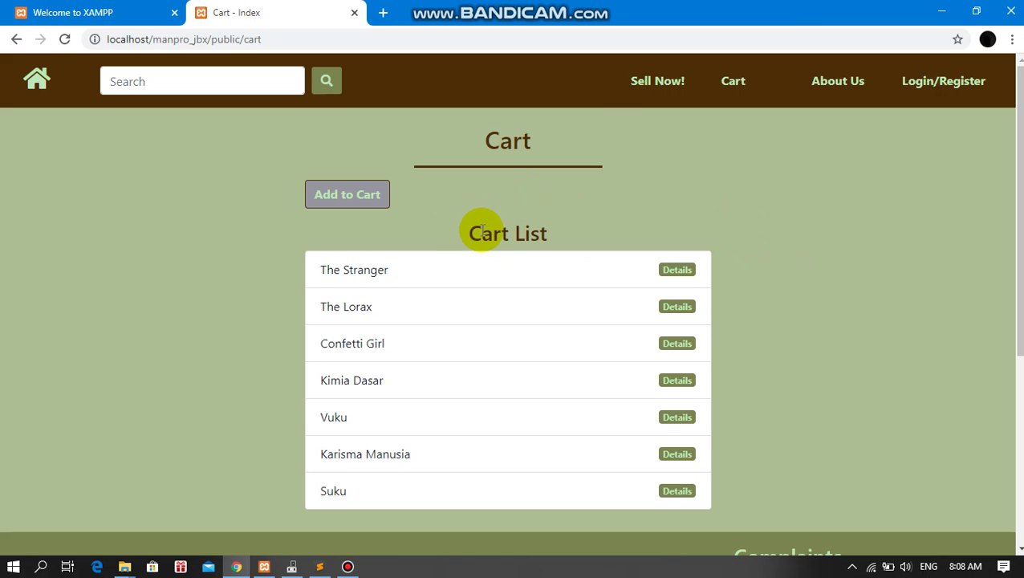
left_click(677, 272)
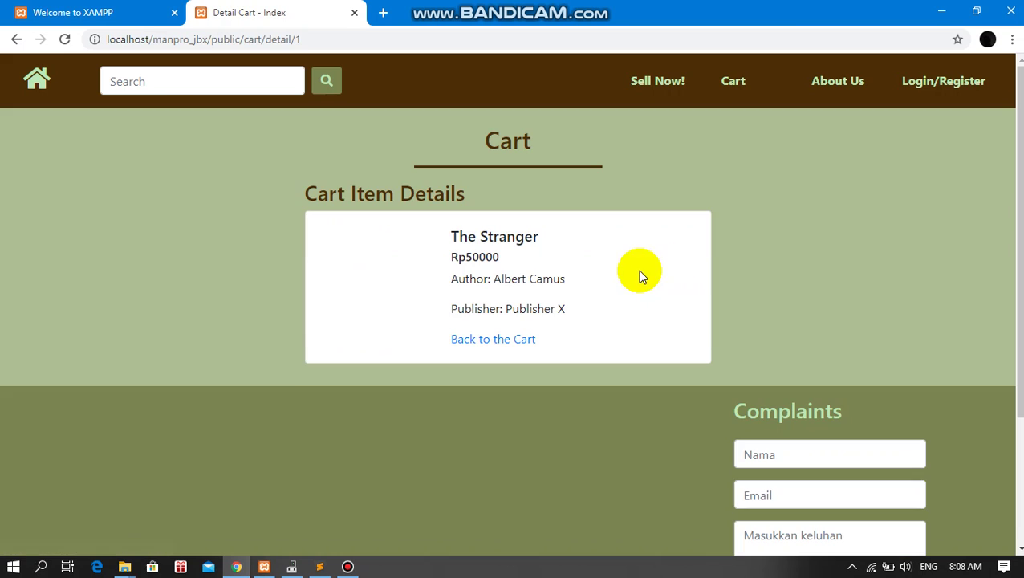
left_click(527, 340)
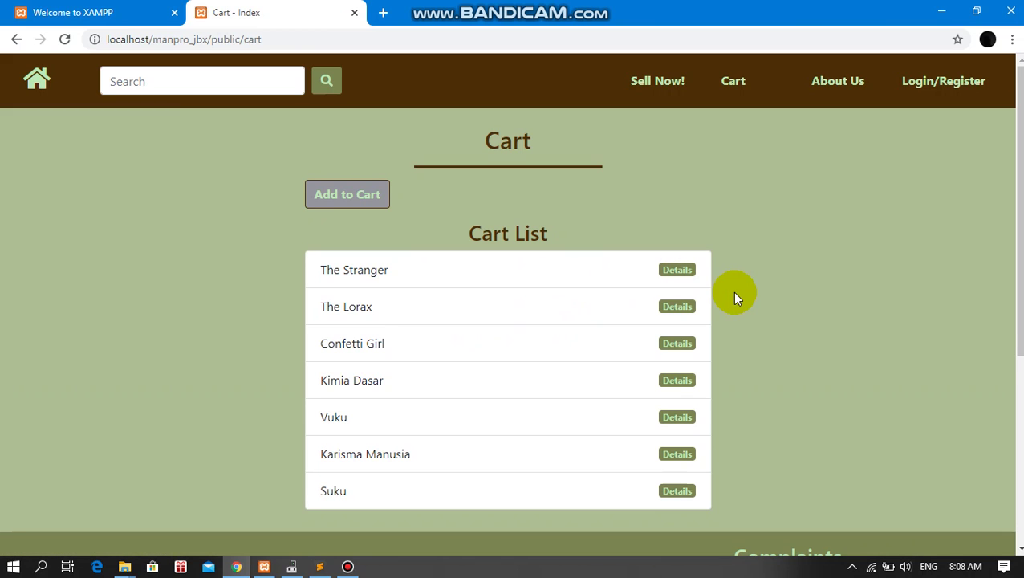
Start a new cart entry with the book title "Kebahagiaan" and the author's name
scroll(733, 295, "down", 1)
scroll(733, 295, "up", 1)
left_click(353, 206)
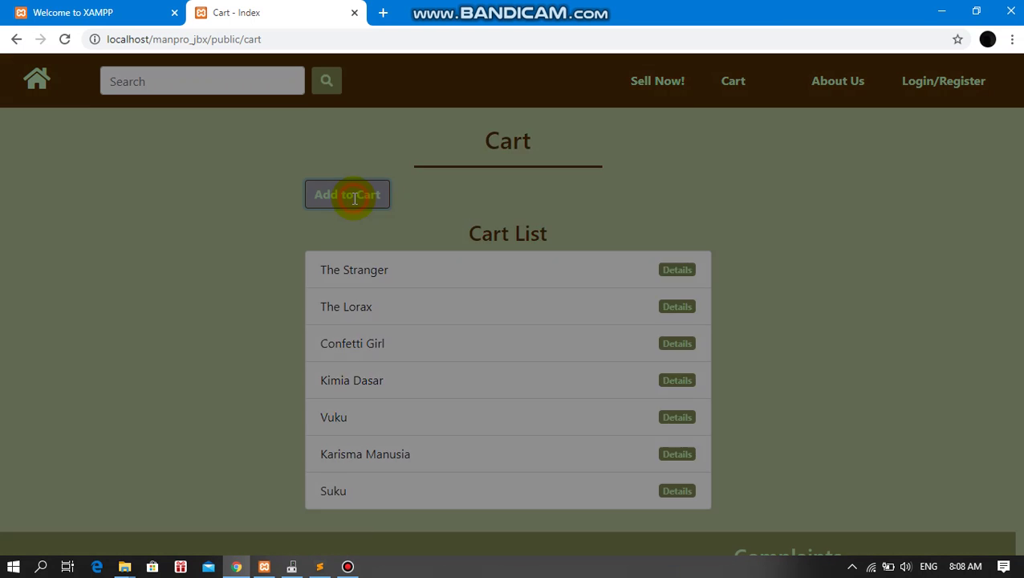
left_click(522, 176)
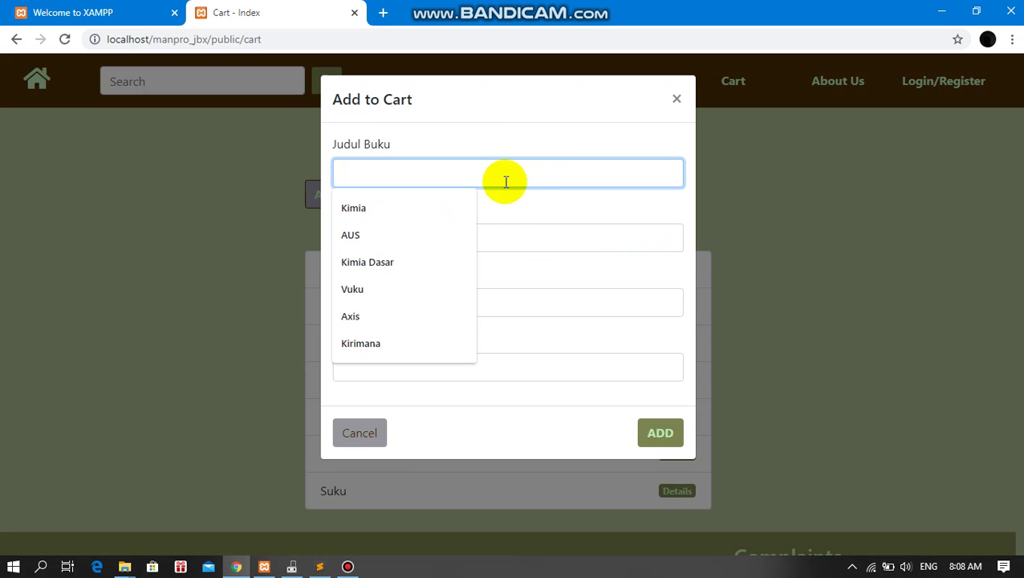
type("Kebahagiaan")
key("Tab")
type("Sunzu")
Set the cart entry's publisher to "Penerbit Haika" and its price to 215000, and add it to the cart
left_click(474, 298)
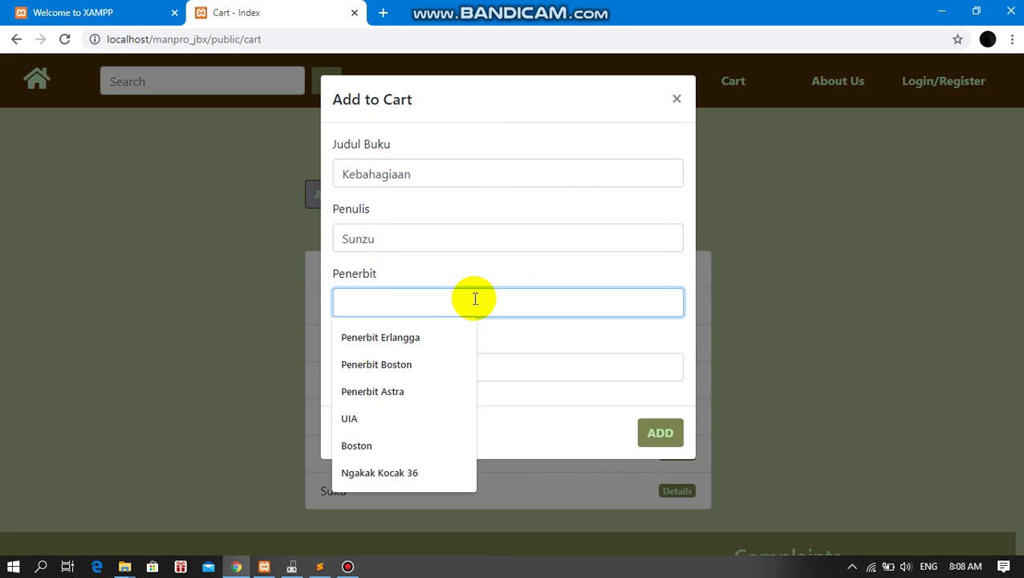
type("Penerbit Haika")
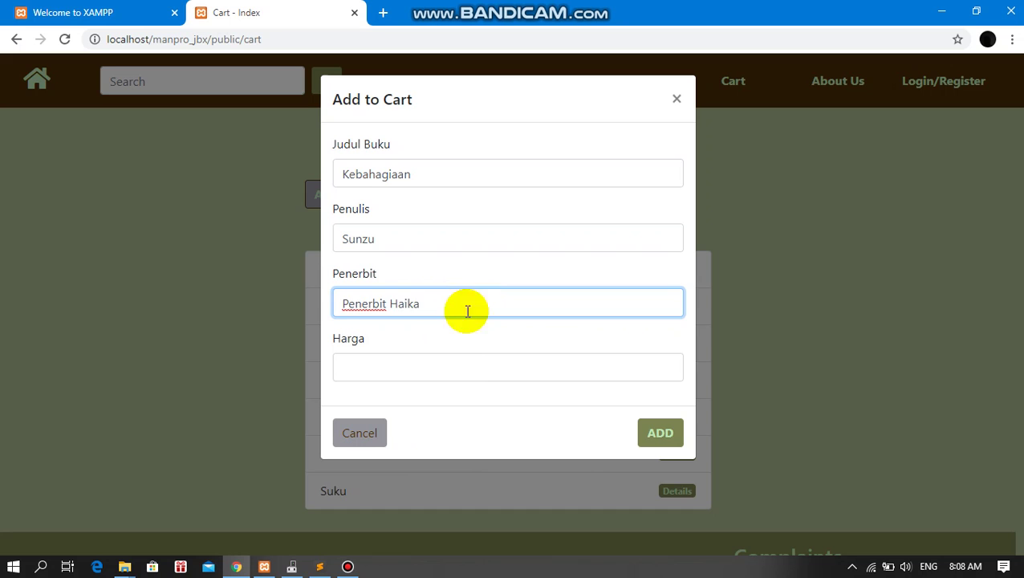
left_click(454, 366)
type("215000")
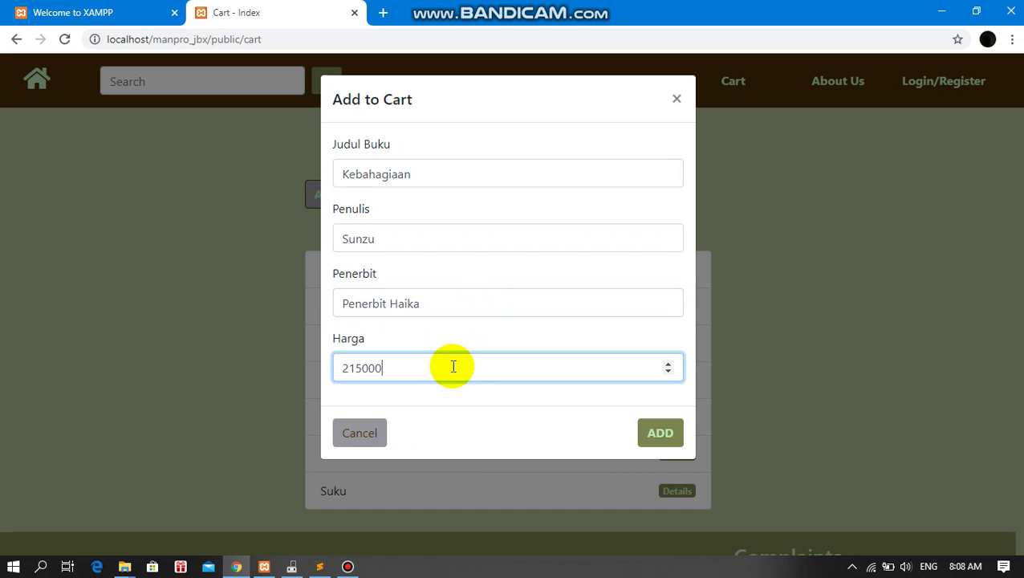
left_click(649, 431)
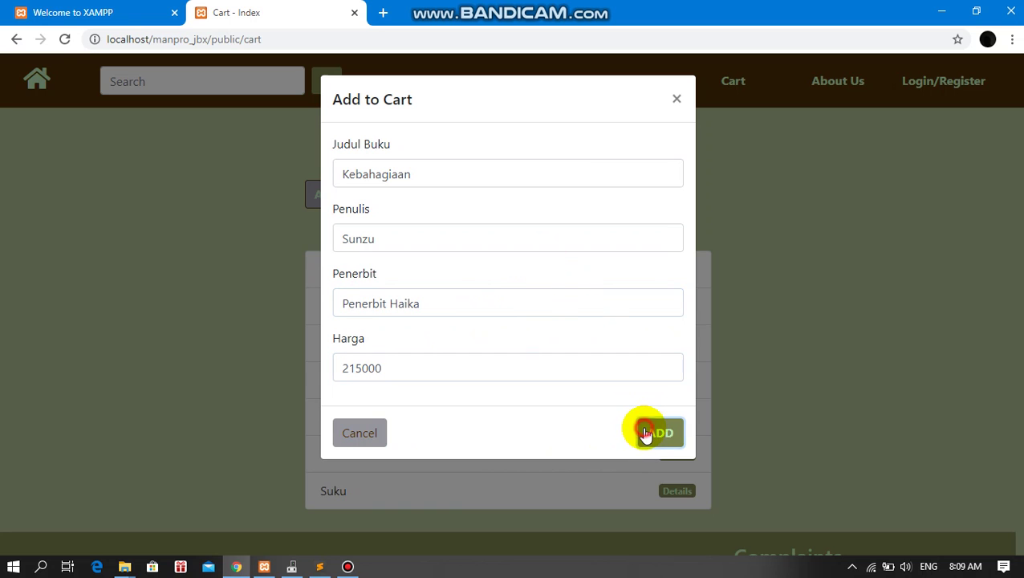
View the details of "Kebahagiaan" from the cart list, and return through the cart to the home page
scroll(772, 334, "down", 2)
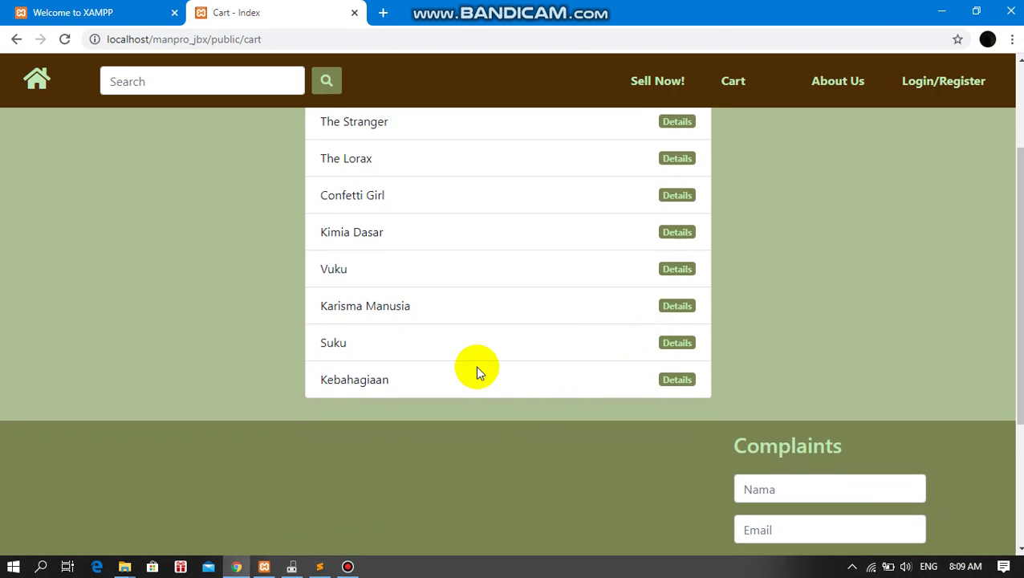
scroll(570, 440, "up", 1)
left_click(688, 454)
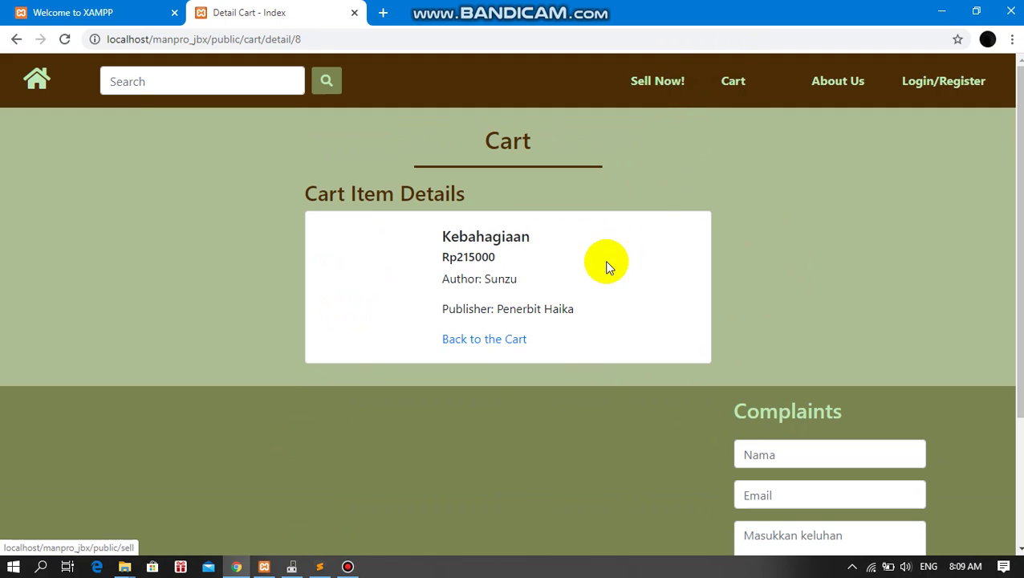
left_click(520, 336)
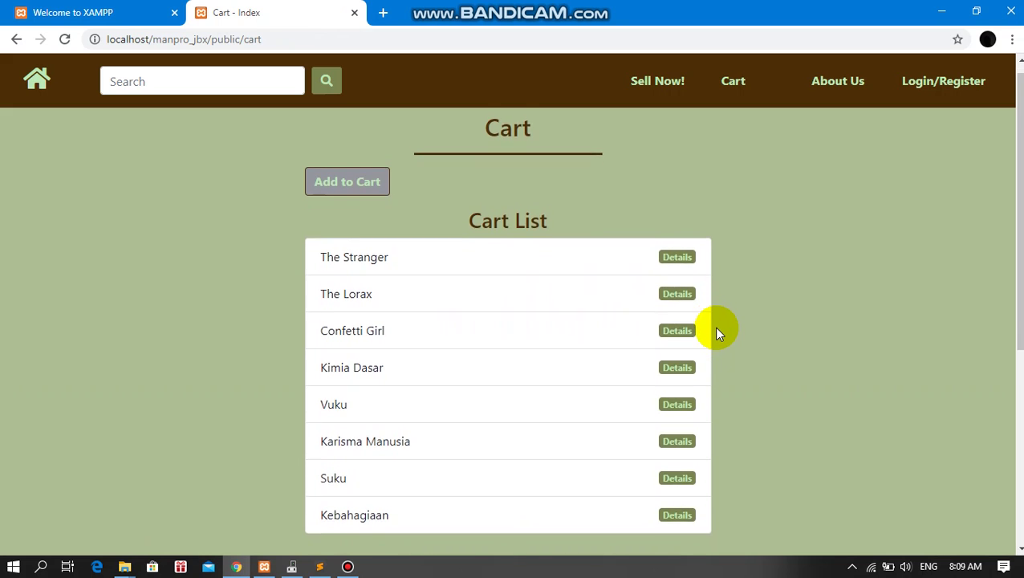
scroll(717, 330, "down", 1)
scroll(717, 331, "up", 1)
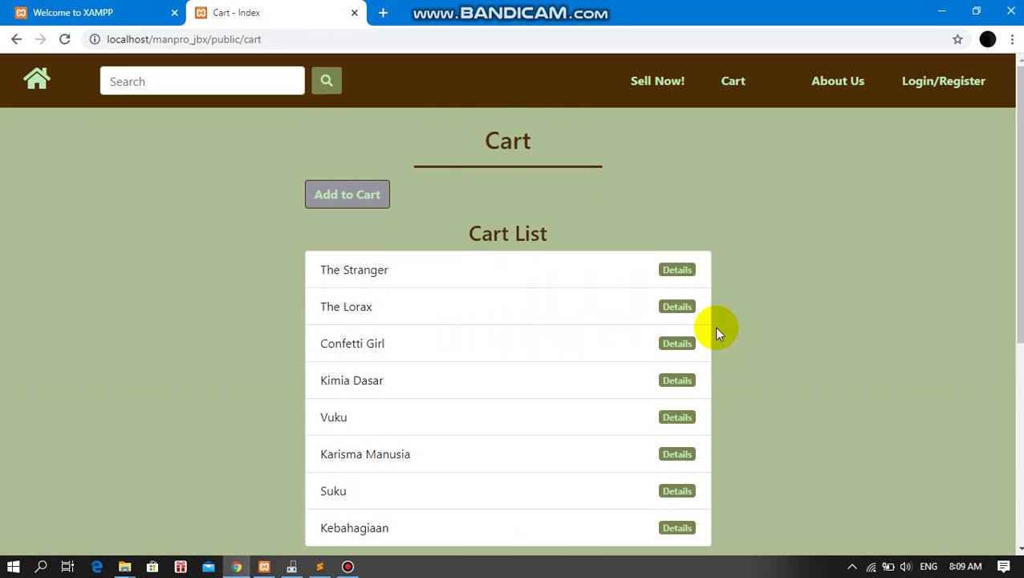
left_click(36, 90)
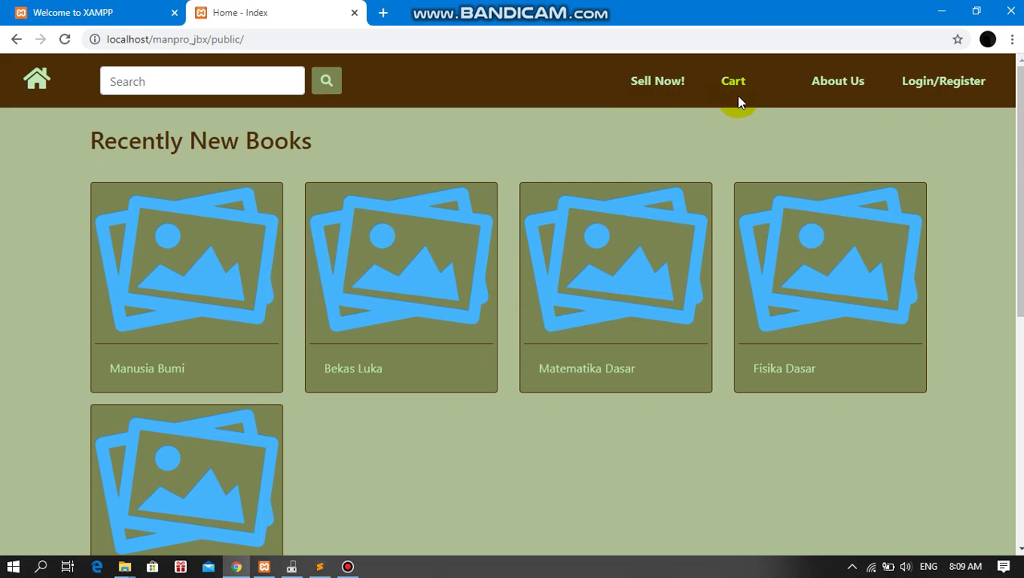
View the About Us page and the login page down to its complaints form, and return to the home page's book list
left_click(835, 84)
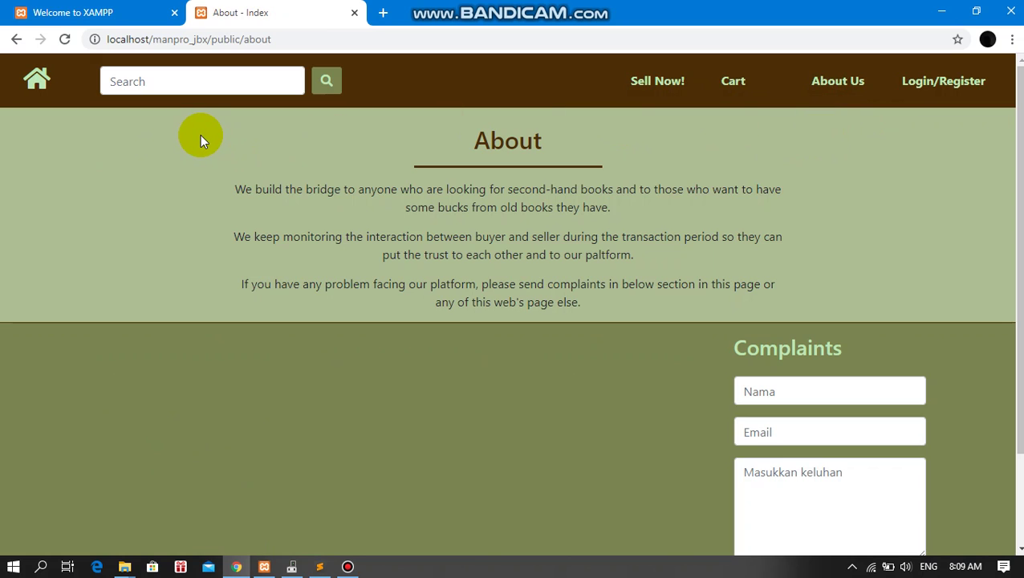
left_click(960, 83)
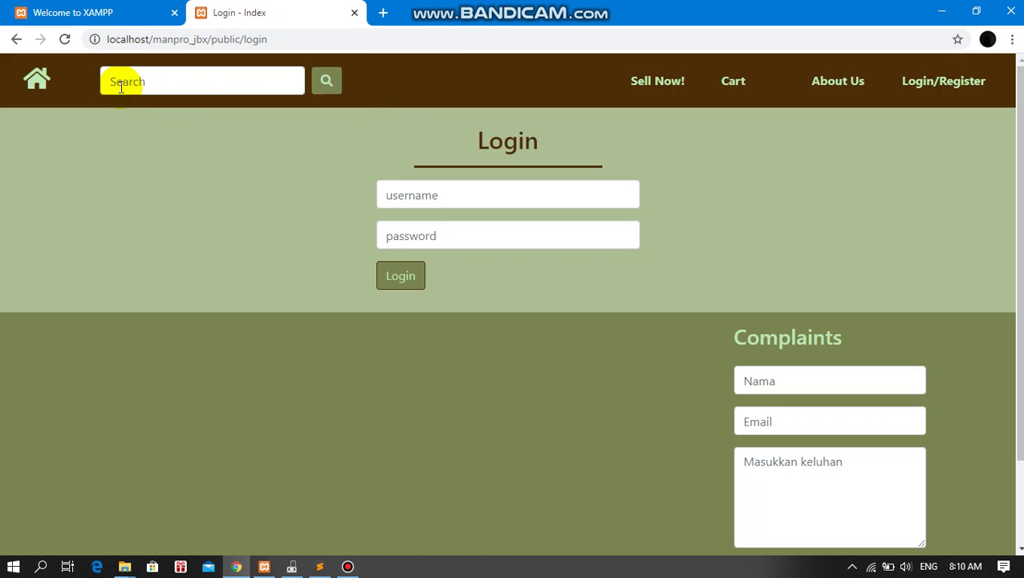
left_click(143, 83)
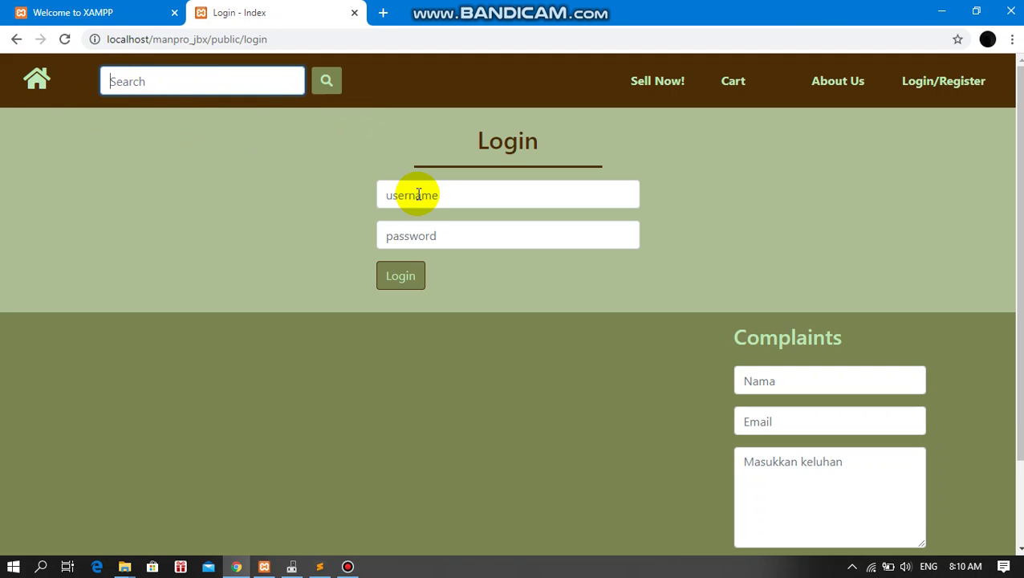
scroll(668, 309, "down", 1)
scroll(666, 309, "down", 1)
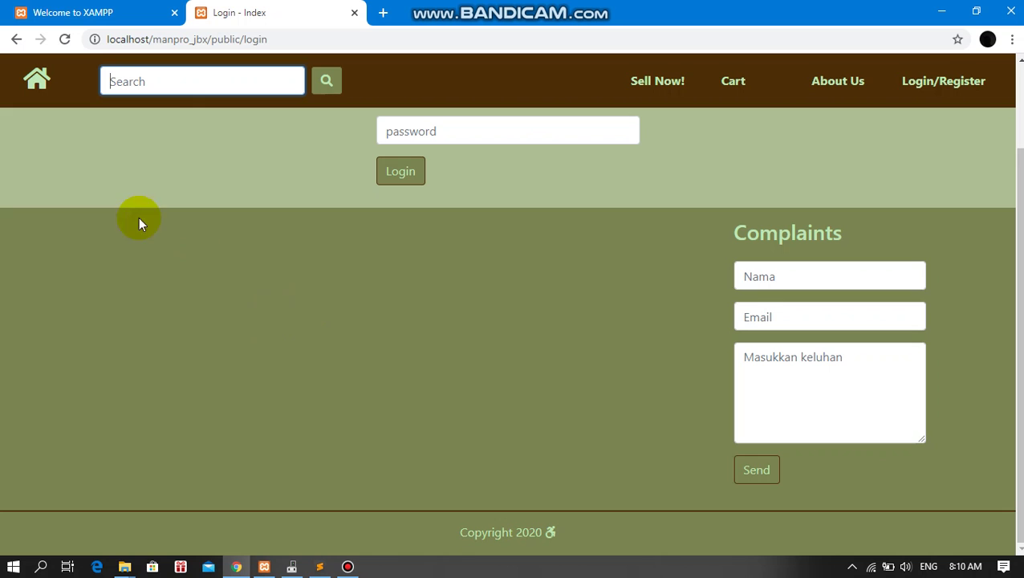
left_click(38, 89)
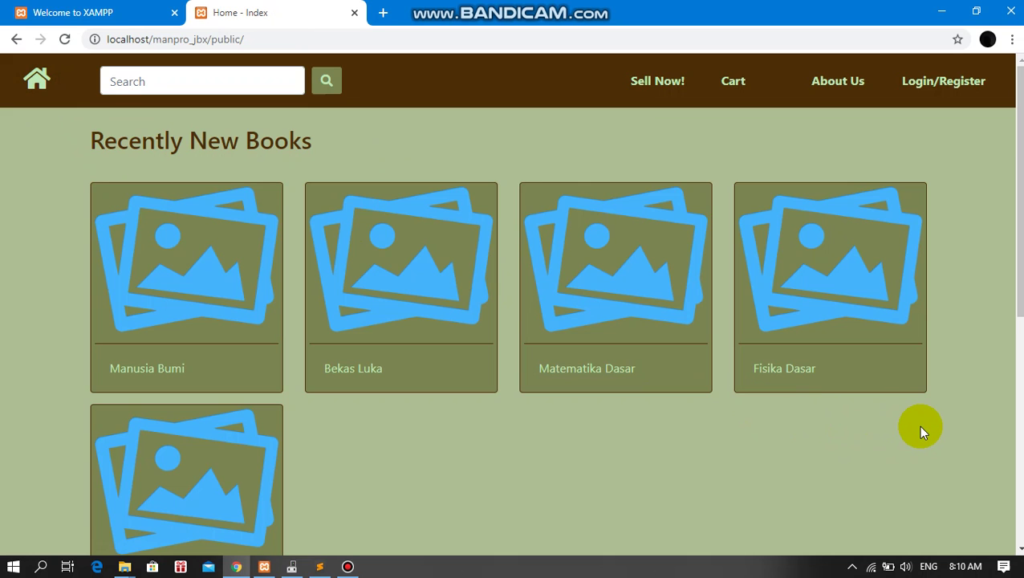
scroll(920, 431, "down", 1)
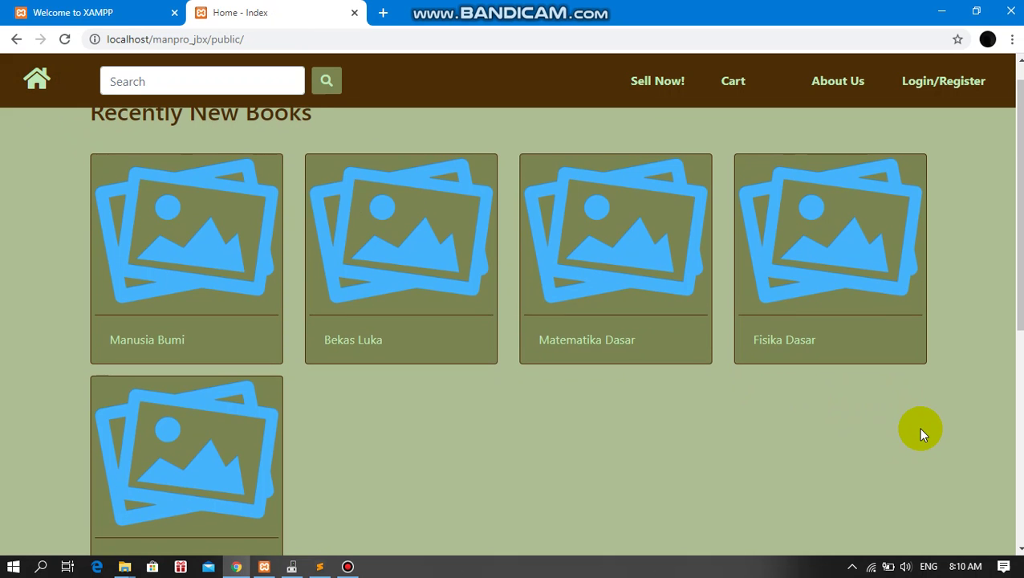